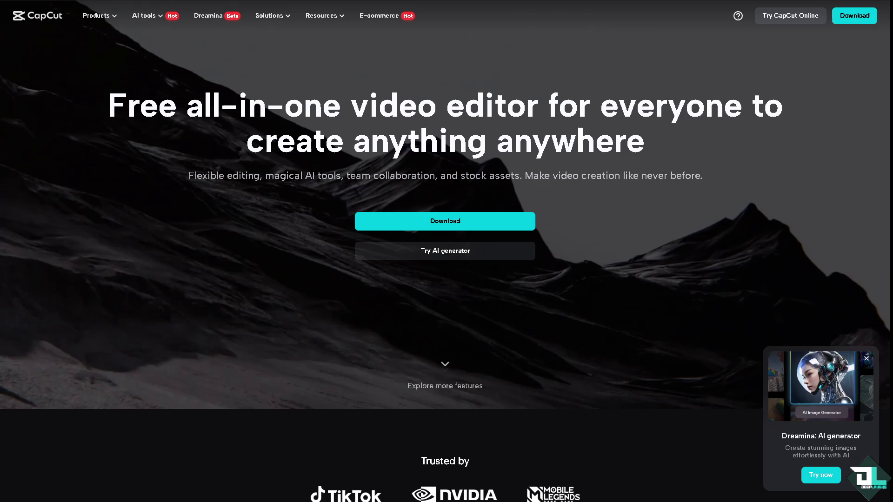
- Scroll down the CapCut homepage and launch Try CapCut Online from the top bar
{"action": "scroll", "coordinate": [64, 189], "scroll_direction": "down", "scroll_amount": 10}
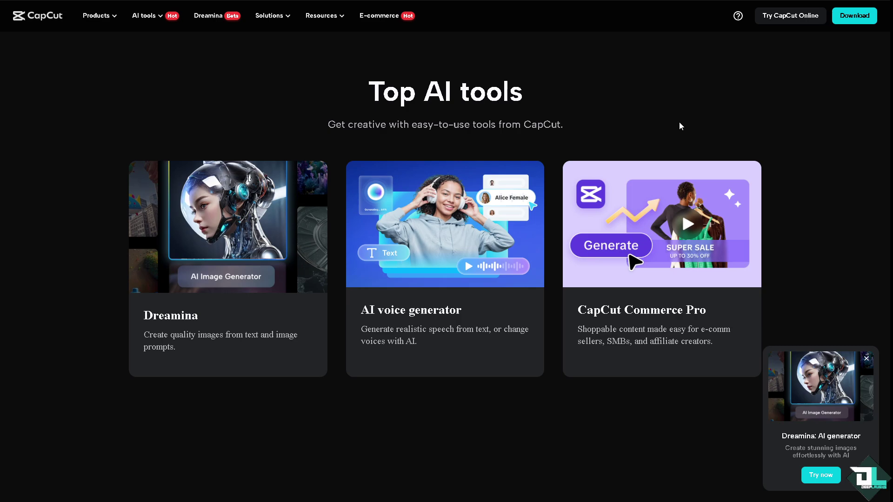
{"action": "left_click", "coordinate": [785, 20]}
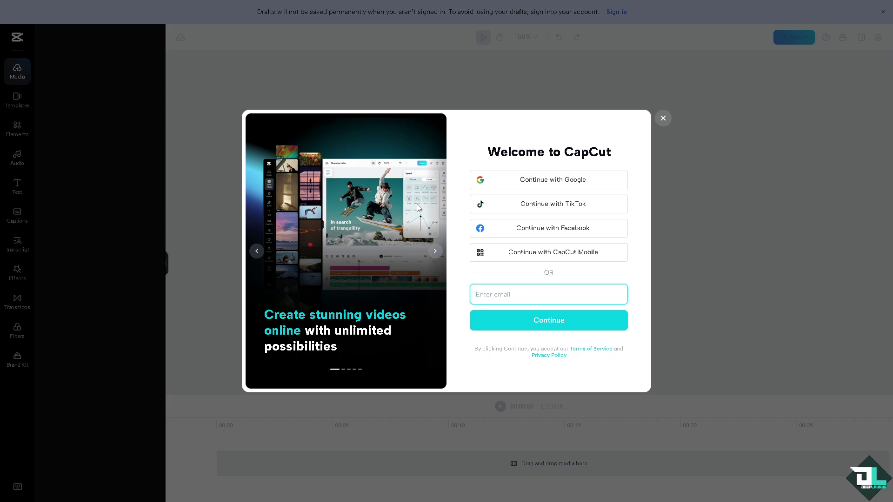
- Advance three slides through the Welcome to CapCut carousel
{"action": "left_click", "coordinate": [436, 254]}
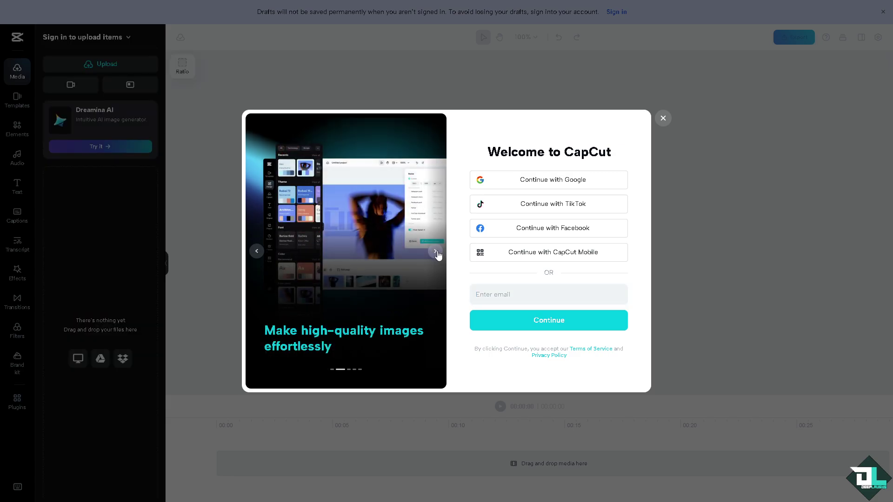
{"action": "left_click", "coordinate": [436, 252]}
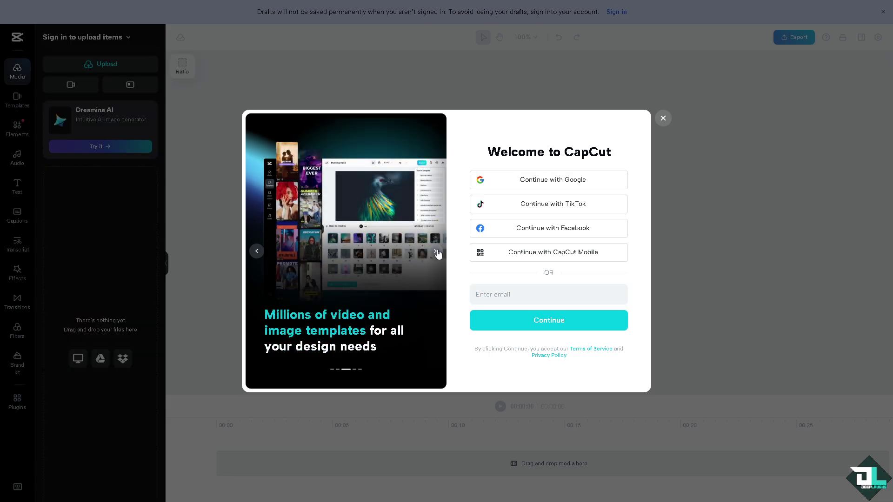
{"action": "left_click", "coordinate": [436, 252]}
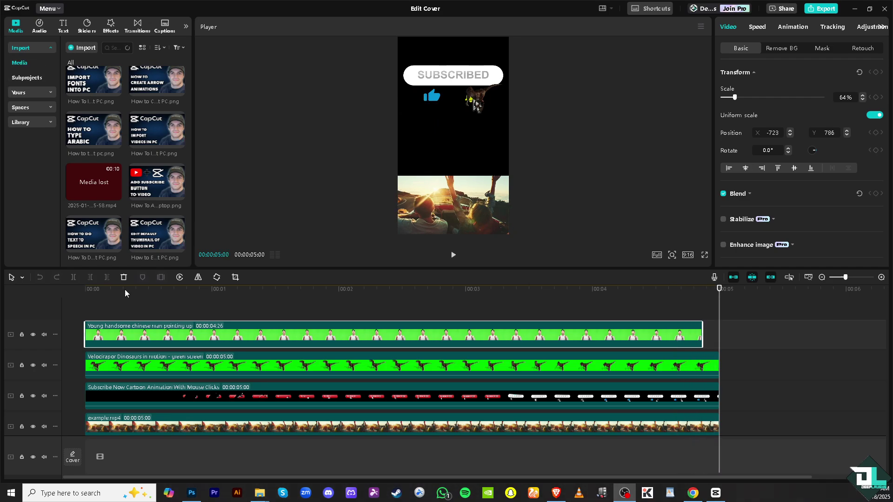
- Add the aerial drone hiking stock clip as a new top track, moved to the frame's top
{"action": "left_click", "coordinate": [29, 122]}
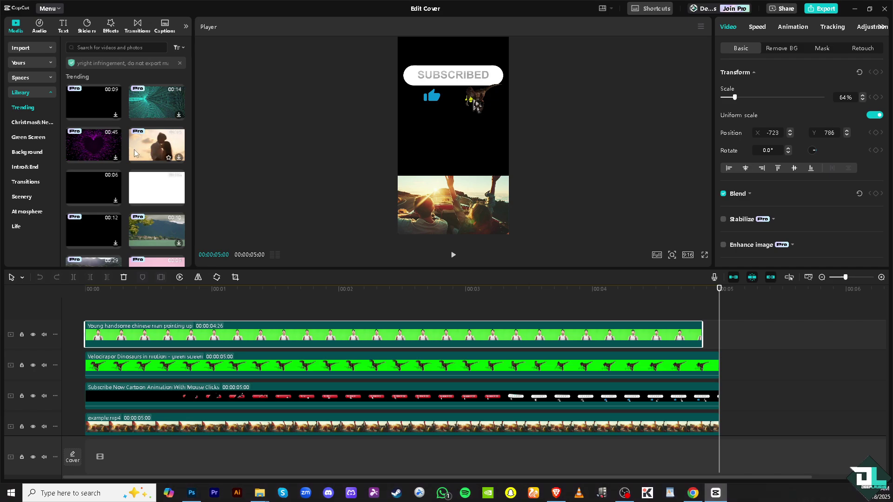
{"action": "scroll", "coordinate": [135, 154], "scroll_direction": "down", "scroll_amount": 3}
{"action": "left_click_drag", "start_coordinate": [76, 191], "coordinate": [94, 313]}
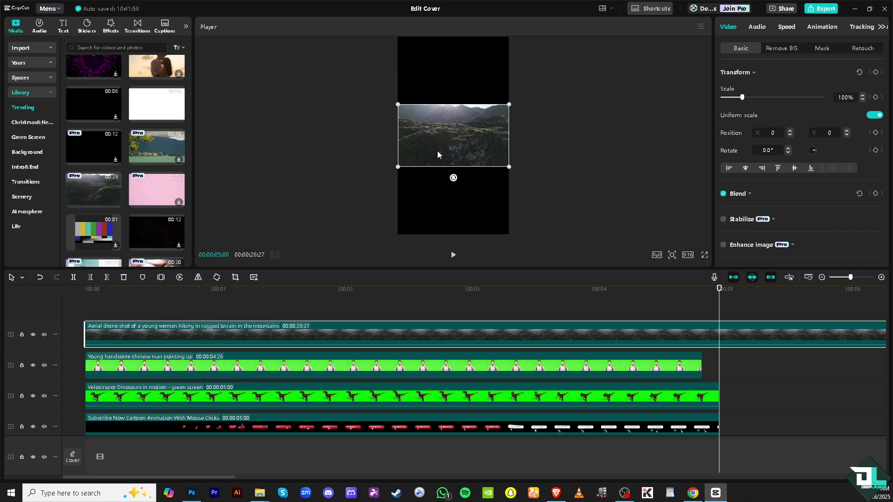
{"action": "left_click_drag", "start_coordinate": [437, 155], "coordinate": [445, 82]}
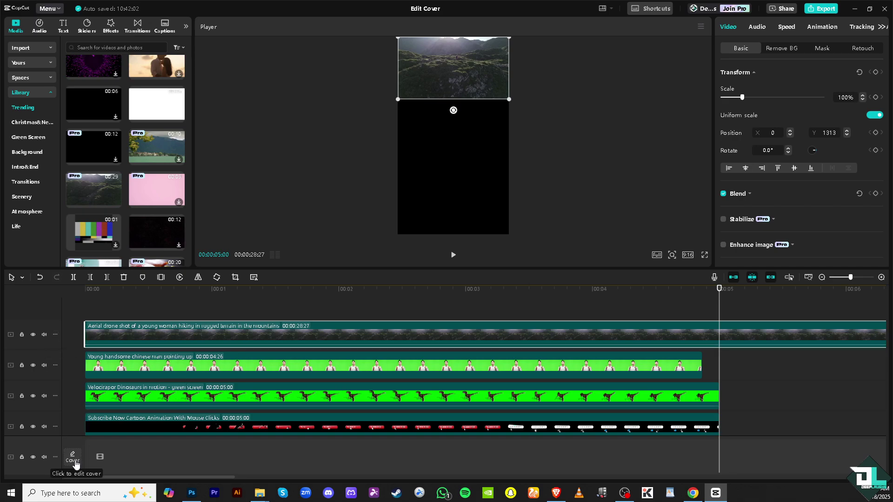
- In Select a cover, choose a later drone-shot frame as the cover
{"action": "left_click", "coordinate": [73, 458]}
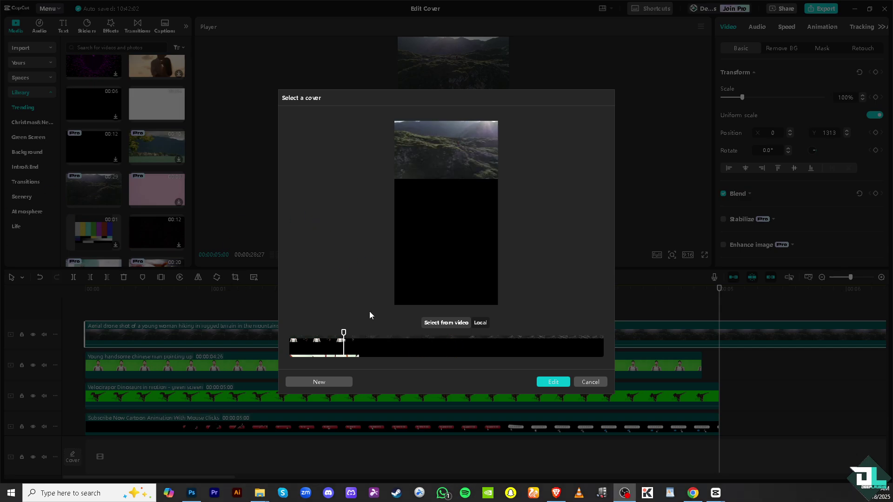
{"action": "left_click_drag", "start_coordinate": [344, 333], "coordinate": [383, 337]}
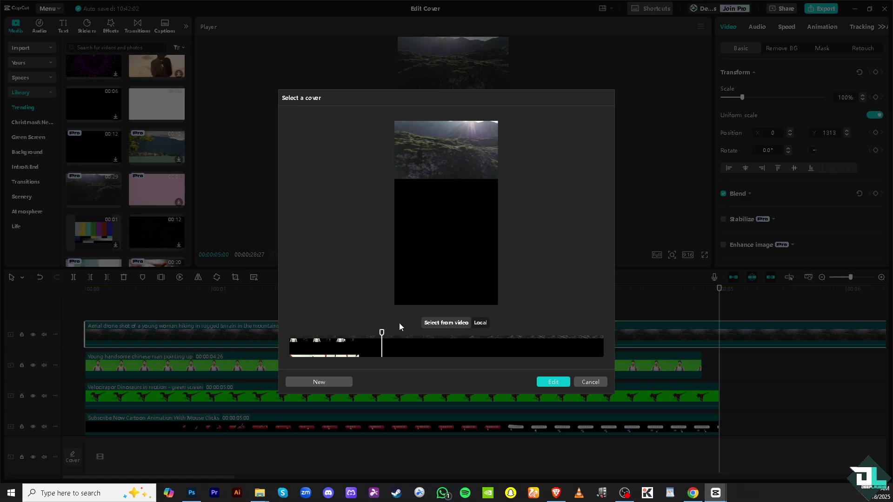
- Open the chosen frame in the cover designer, close it, and rewind the playhead to 00:00
{"action": "left_click", "coordinate": [550, 383]}
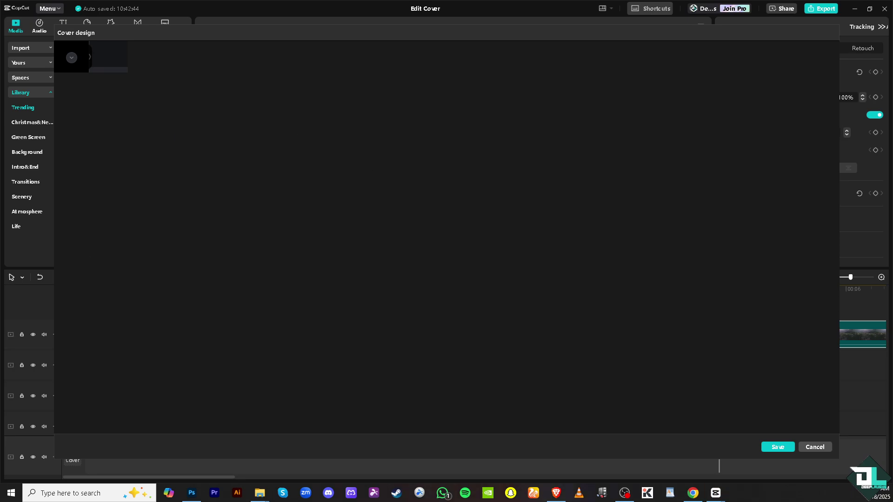
{"action": "left_click", "coordinate": [790, 463]}
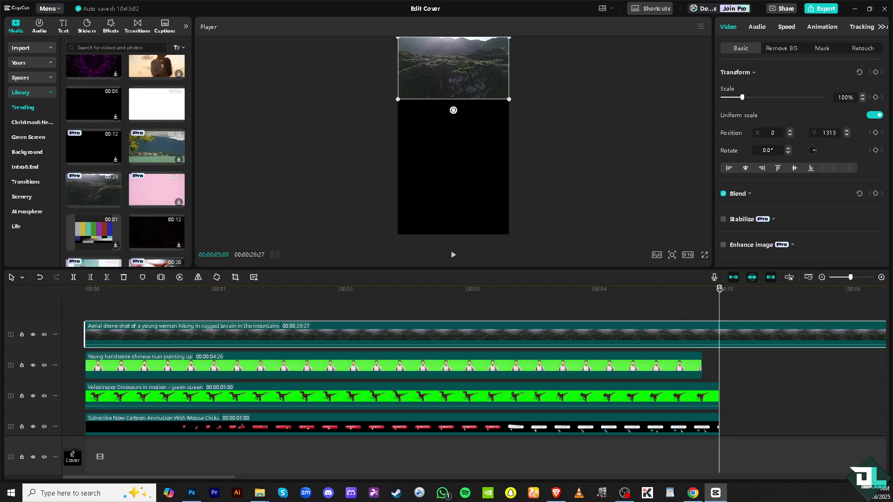
{"action": "left_click_drag", "start_coordinate": [719, 289], "coordinate": [84, 290]}
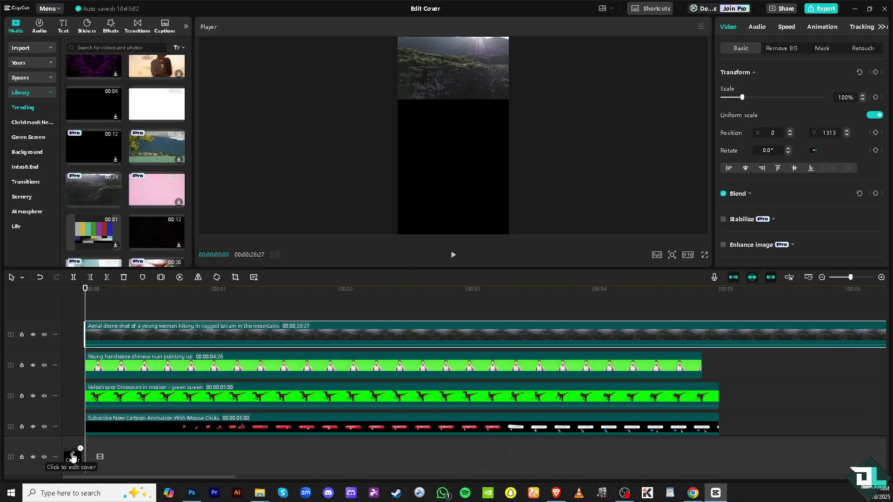
- Reopen the cover designer and apply the AMAZING SCENES template to the cover
{"action": "left_click", "coordinate": [72, 458]}
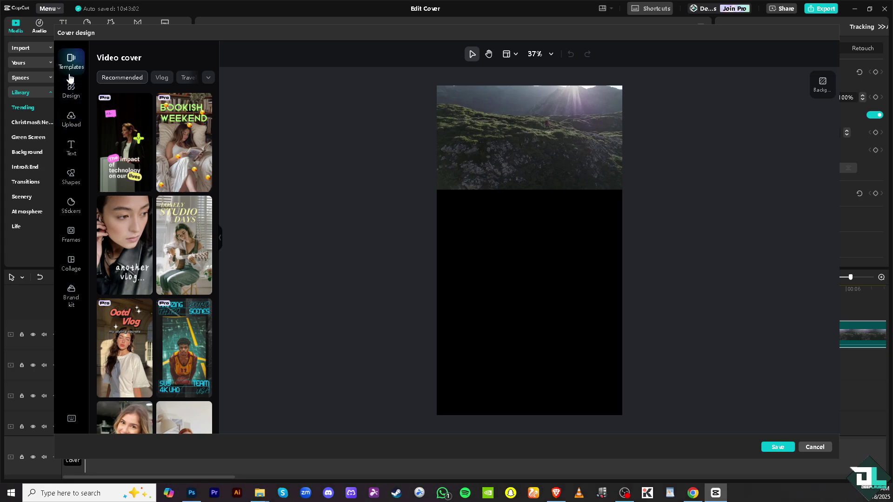
{"action": "scroll", "coordinate": [179, 244], "scroll_direction": "down", "scroll_amount": 3}
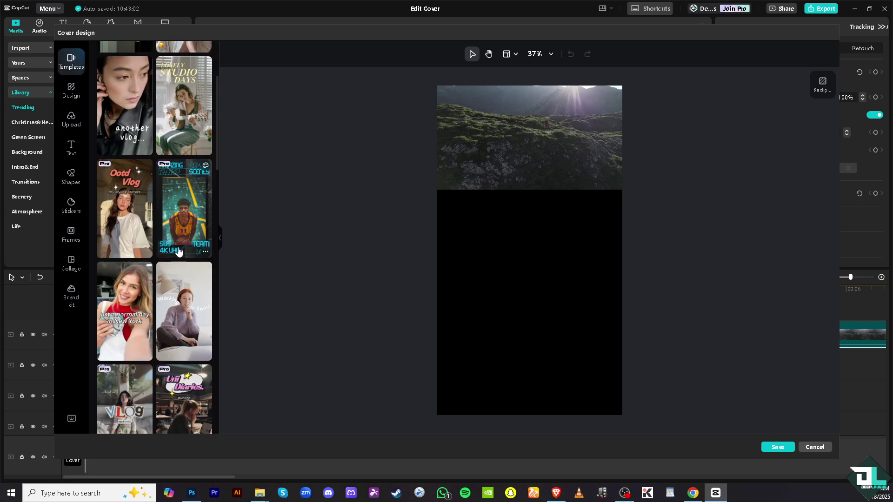
{"action": "left_click_drag", "start_coordinate": [260, 237], "coordinate": [464, 245]}
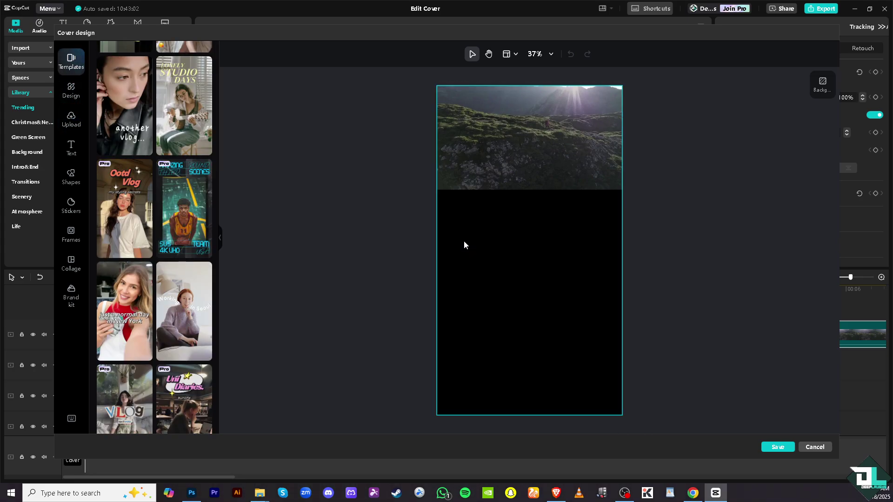
{"action": "left_click_drag", "start_coordinate": [186, 205], "coordinate": [503, 222]}
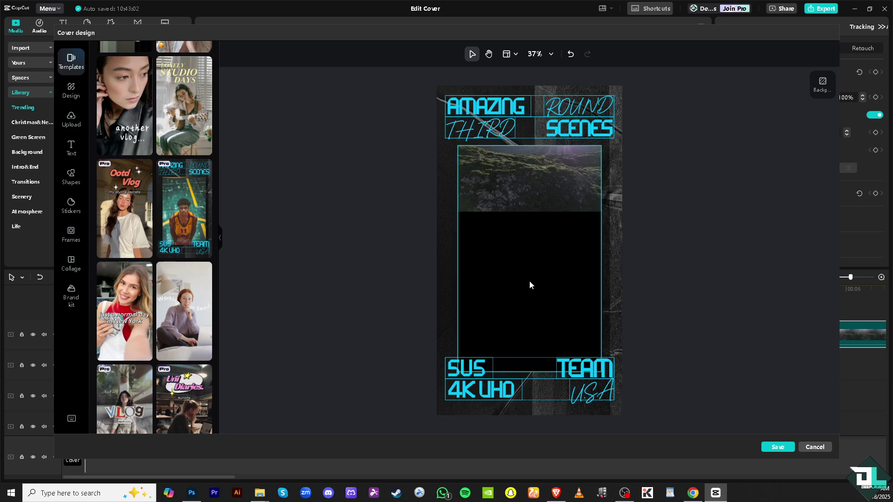
- Replace it with the NEW BRAND? template from further down the template list
{"action": "scroll", "coordinate": [192, 307], "scroll_direction": "down", "scroll_amount": 6}
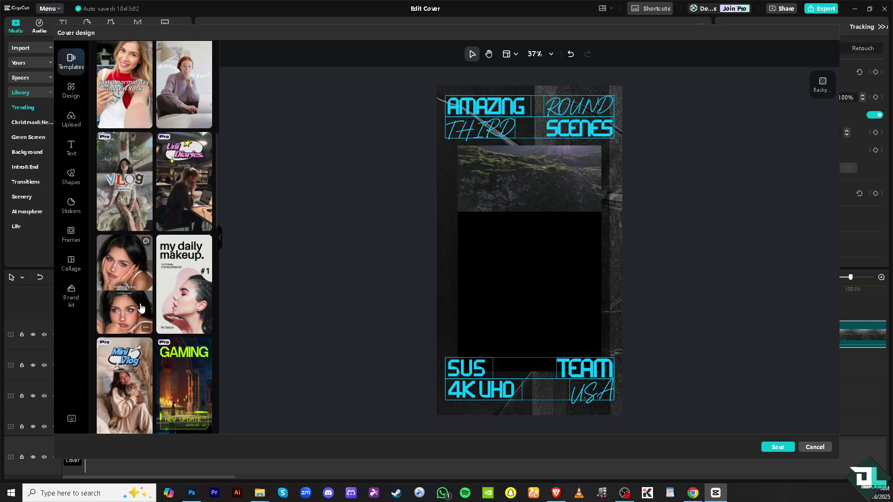
{"action": "scroll", "coordinate": [138, 306], "scroll_direction": "down", "scroll_amount": 5}
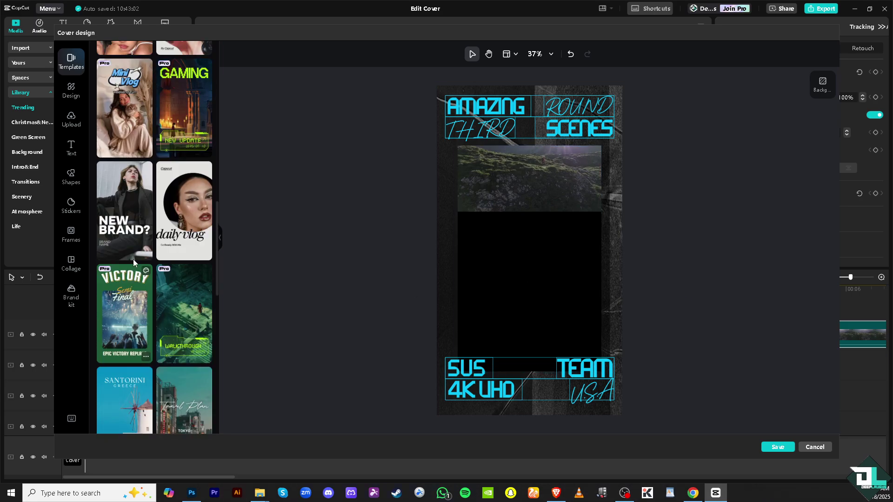
{"action": "left_click_drag", "start_coordinate": [229, 205], "coordinate": [570, 219]}
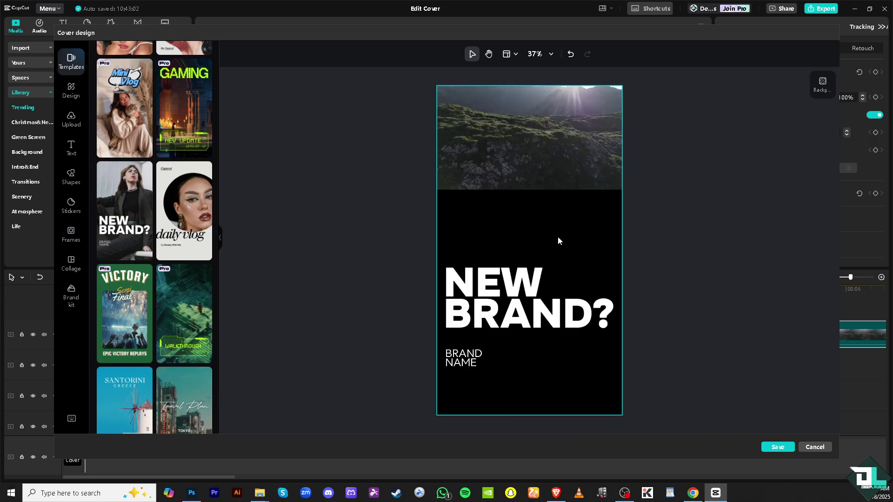
- Change the NEW BRAND? title to 'DEEP' and 'LAUGHS' on two lines
{"action": "left_click", "coordinate": [507, 302]}
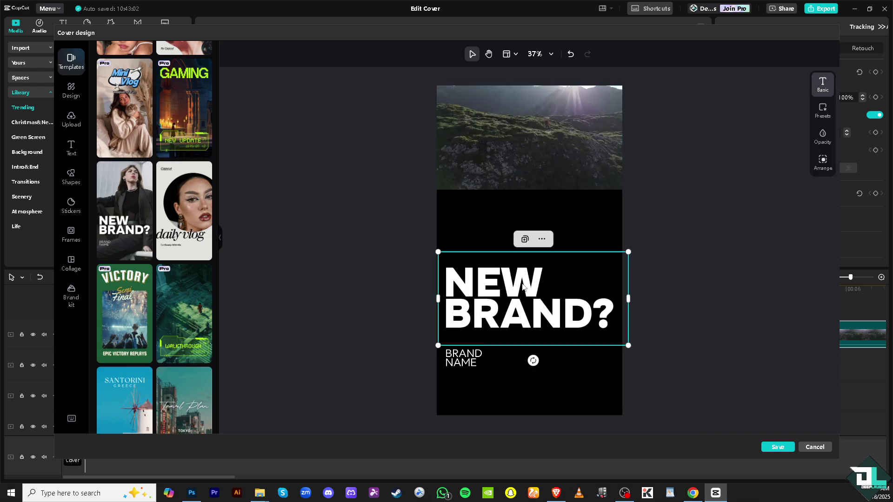
{"action": "double_click", "coordinate": [523, 282]}
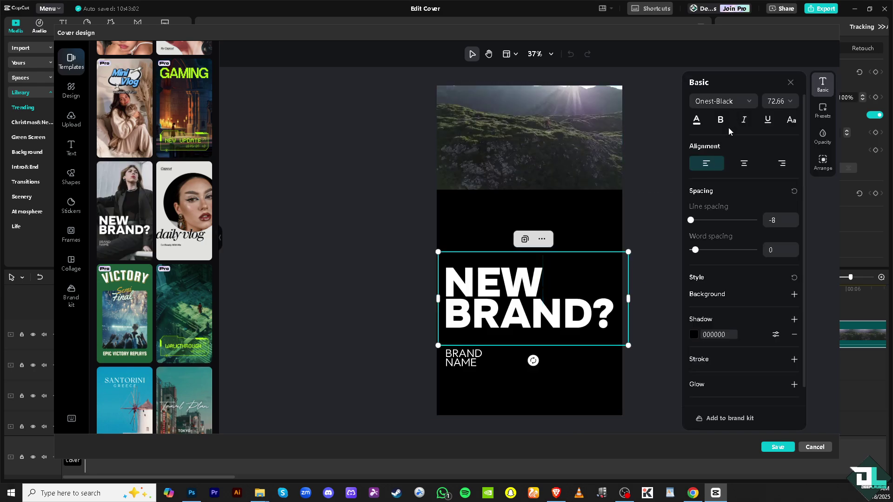
{"action": "key", "text": "ctrl+a"}
{"action": "type", "text": "DEEP"}
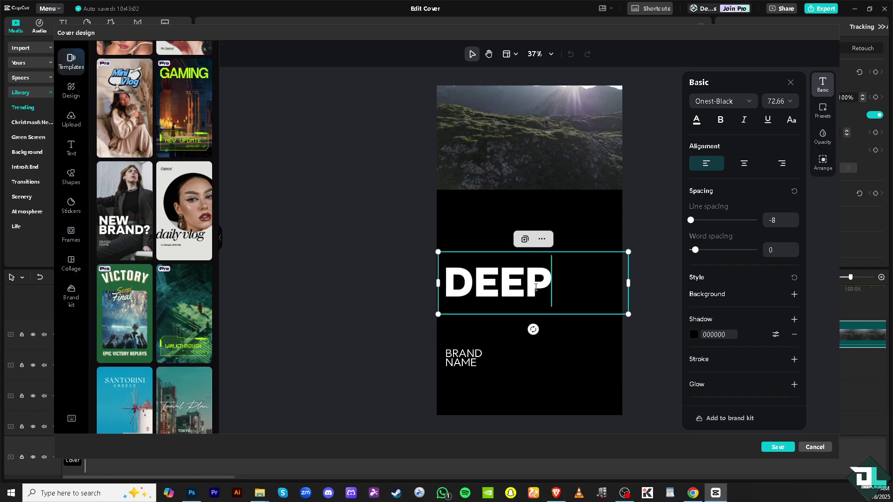
{"action": "key", "text": "Return"}
{"action": "type", "text": "LAUGHS"}
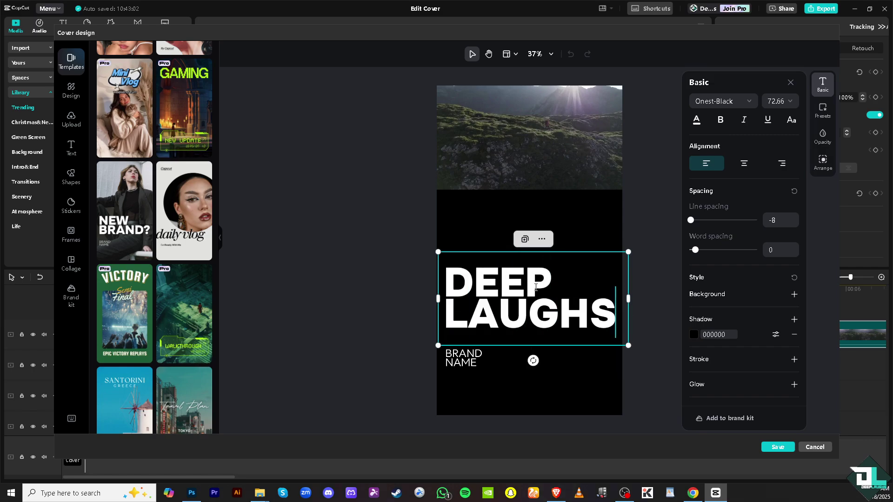
- Replace BRAND NAME with the pasted video title and save the cover
{"action": "left_click", "coordinate": [466, 357]}
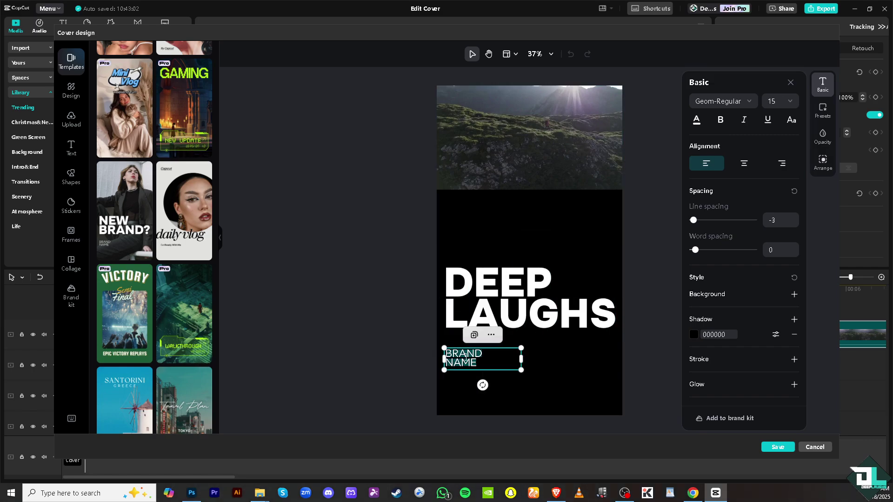
{"action": "type", "text": "How to Edit Cover / Default Thumbnail of Video in CapCut PC"}
{"action": "left_click", "coordinate": [518, 339]}
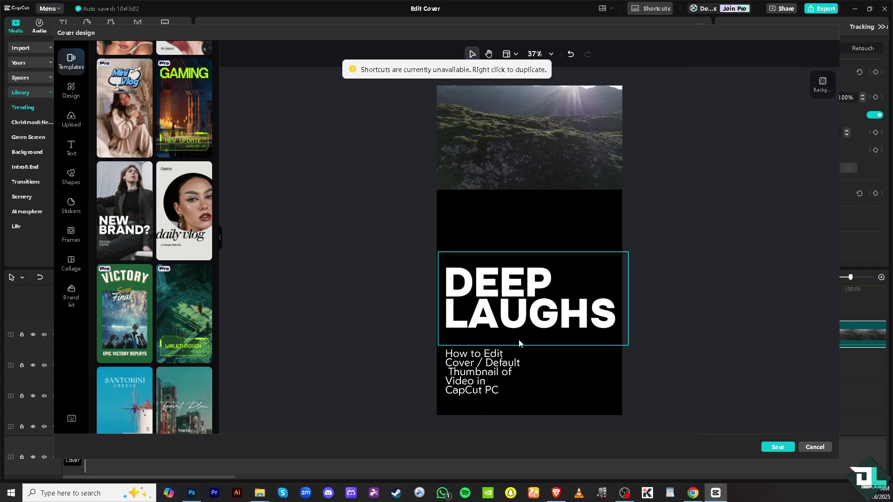
{"action": "left_click", "coordinate": [778, 447]}
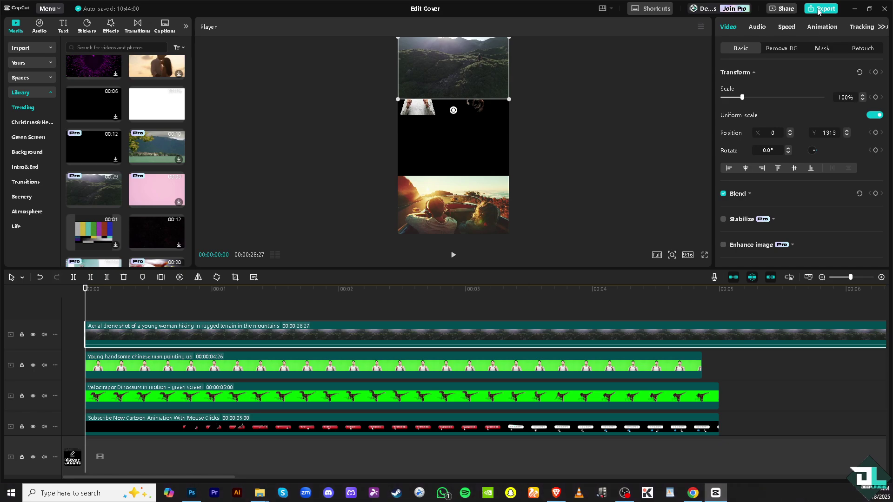
- Play the Edit Cover project preview from the start
{"action": "left_click", "coordinate": [453, 259]}
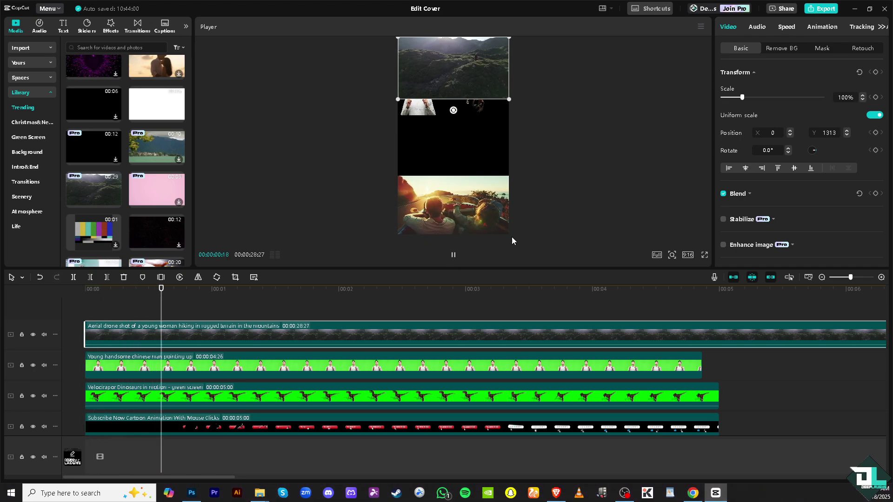